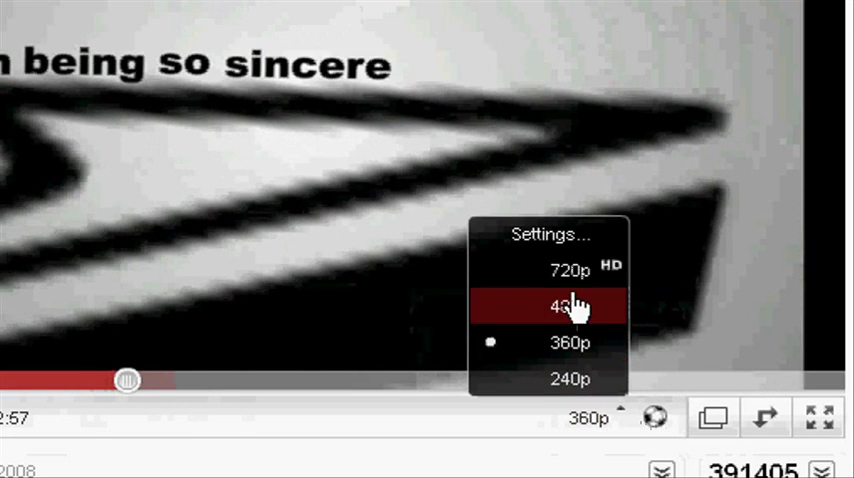
Switch the Portal song video's playback quality from 360p to 720p HD.
left_click(570, 270)
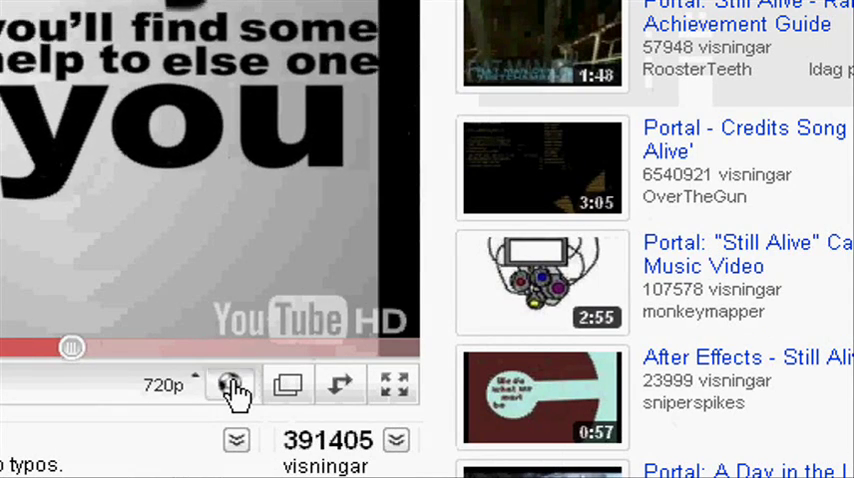
Switch off annotations on the Portal song video from the player control bar.
left_click(231, 387)
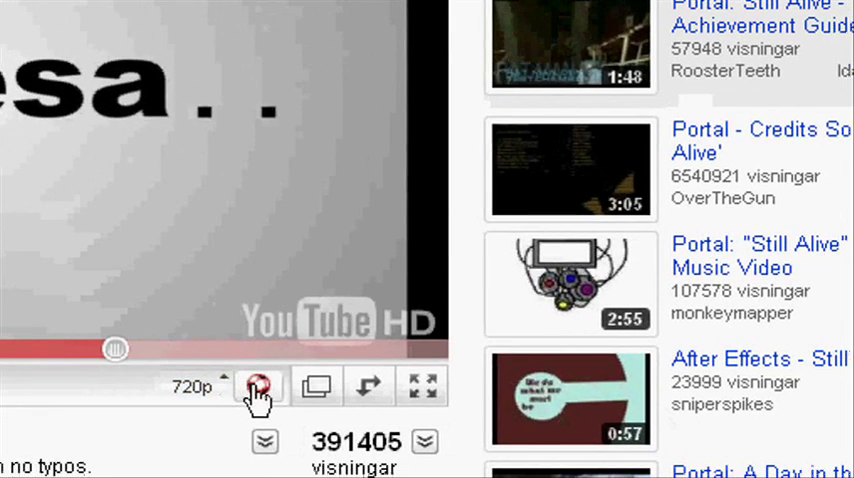